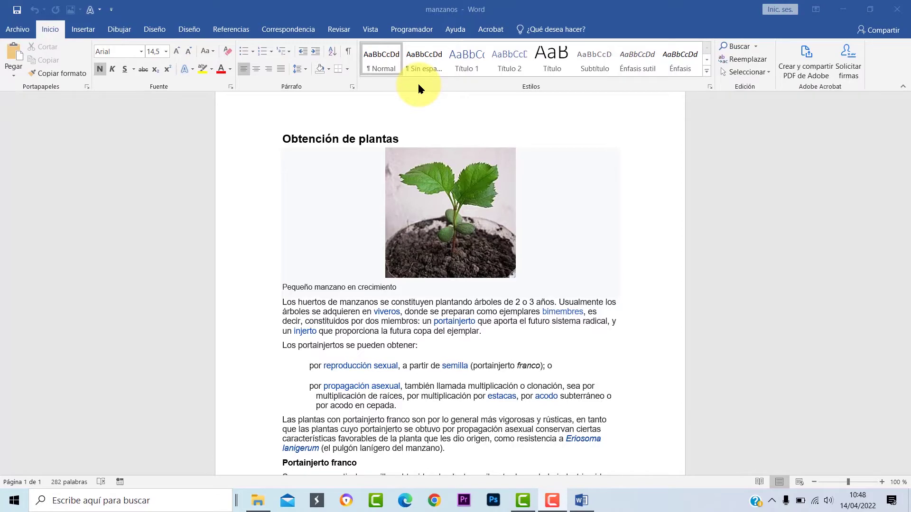
Select the 'Los huertos de manzanos' paragraph, preview fonts without applying any, then show the font sizes list.
{"action": "left_click", "coordinate": [422, 287]}
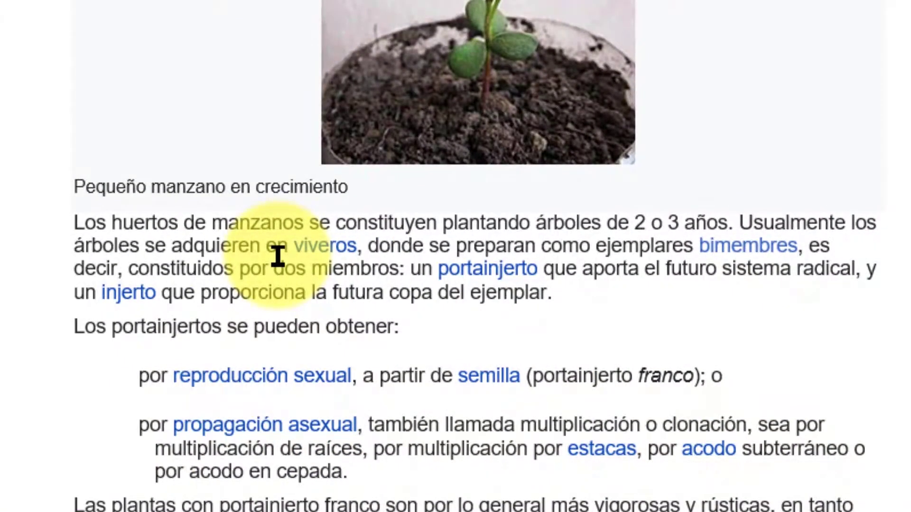
{"action": "triple_click", "coordinate": [277, 256]}
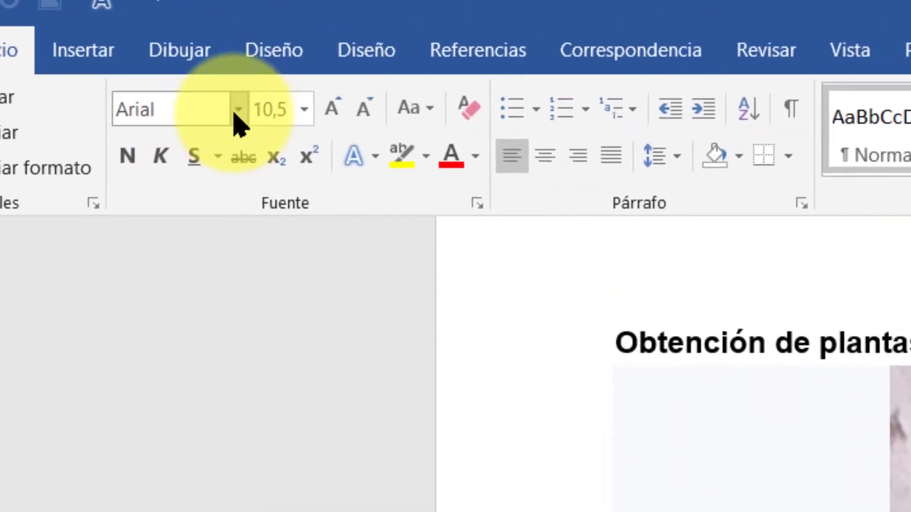
{"action": "left_click", "coordinate": [186, 85]}
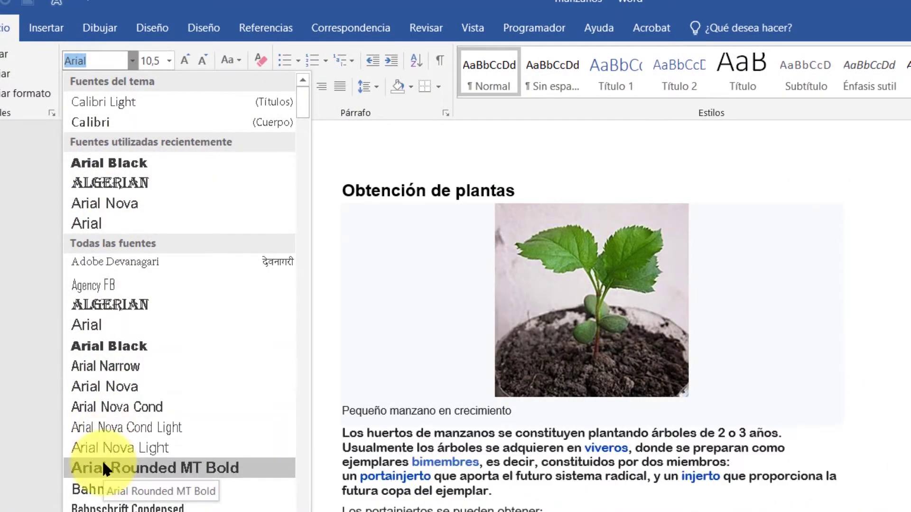
{"action": "scroll", "coordinate": [152, 448], "scroll_direction": "down", "scroll_amount": 1}
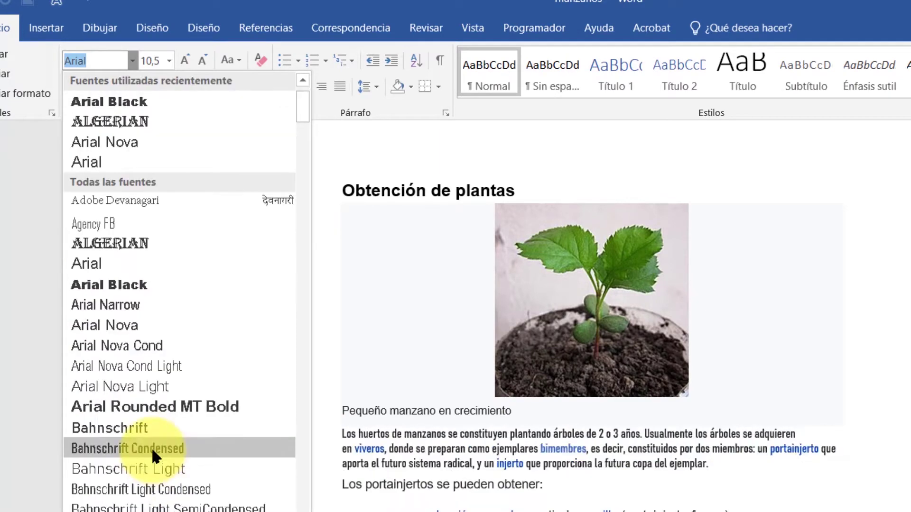
{"action": "scroll", "coordinate": [152, 448], "scroll_direction": "down", "scroll_amount": 2}
{"action": "scroll", "coordinate": [152, 447], "scroll_direction": "down", "scroll_amount": 2}
{"action": "scroll", "coordinate": [151, 448], "scroll_direction": "down", "scroll_amount": 2}
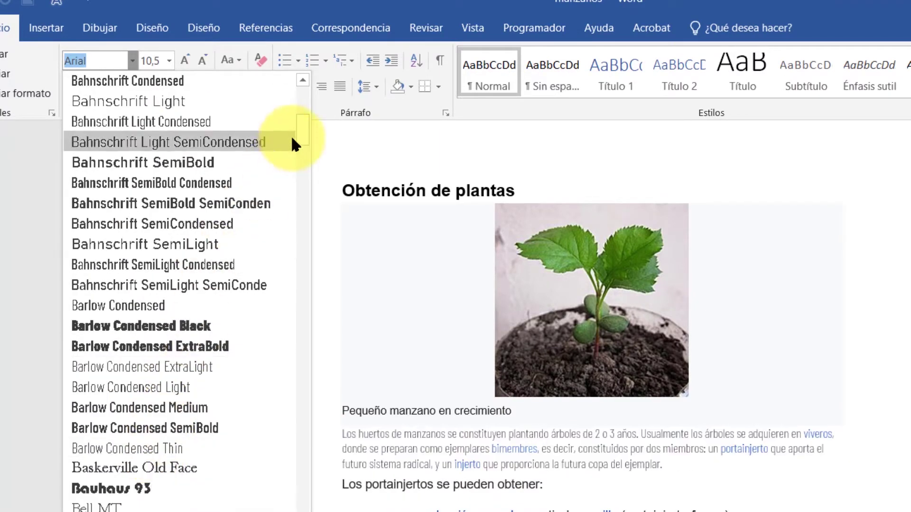
{"action": "mouse_move", "coordinate": [302, 137]}
{"action": "left_mouse_down"}
{"action": "mouse_move", "coordinate": [300, 195]}
{"action": "mouse_move", "coordinate": [261, 255]}
{"action": "left_mouse_up"}
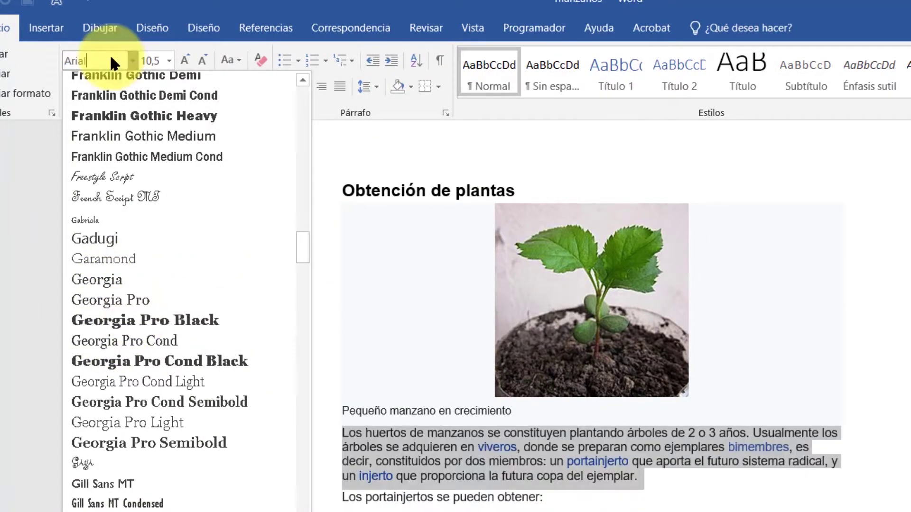
{"action": "left_click", "coordinate": [169, 60]}
{"action": "left_click", "coordinate": [169, 59]}
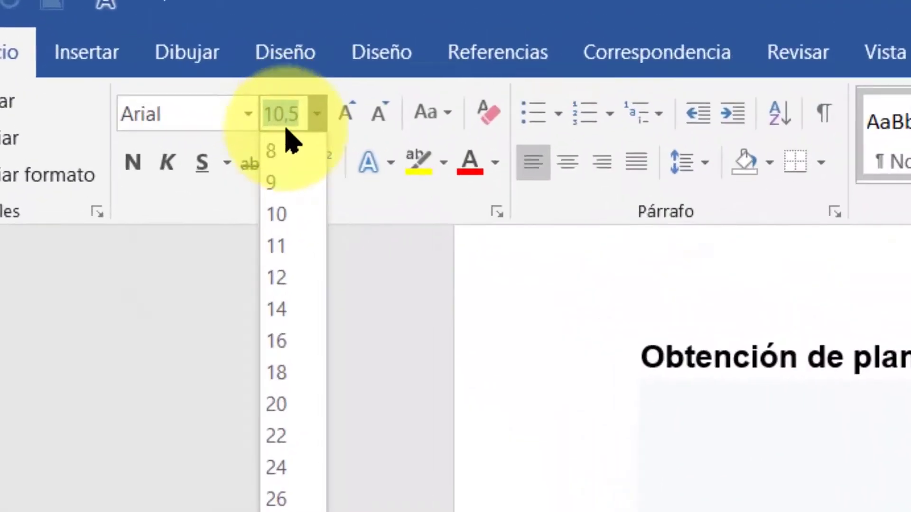
Apply font size 5 to the paragraph, then undo it.
{"action": "type", "text": "5"}
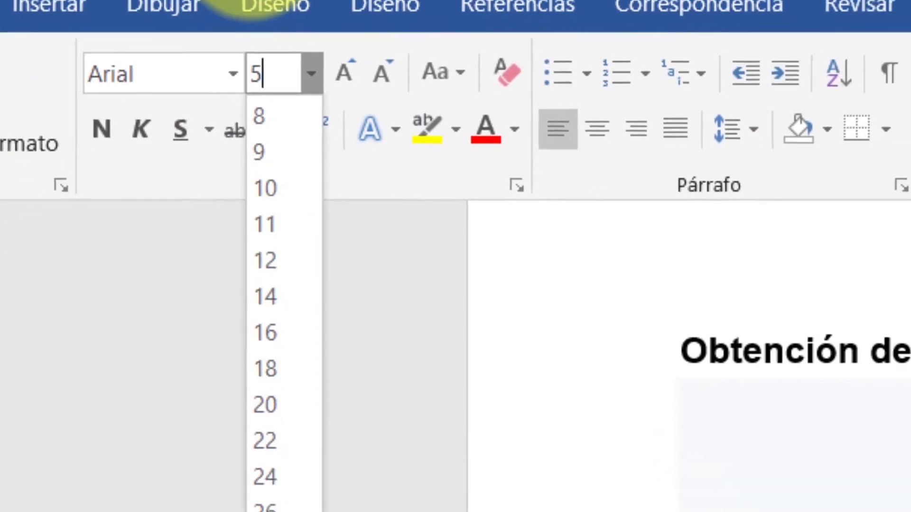
{"action": "key", "text": "Return"}
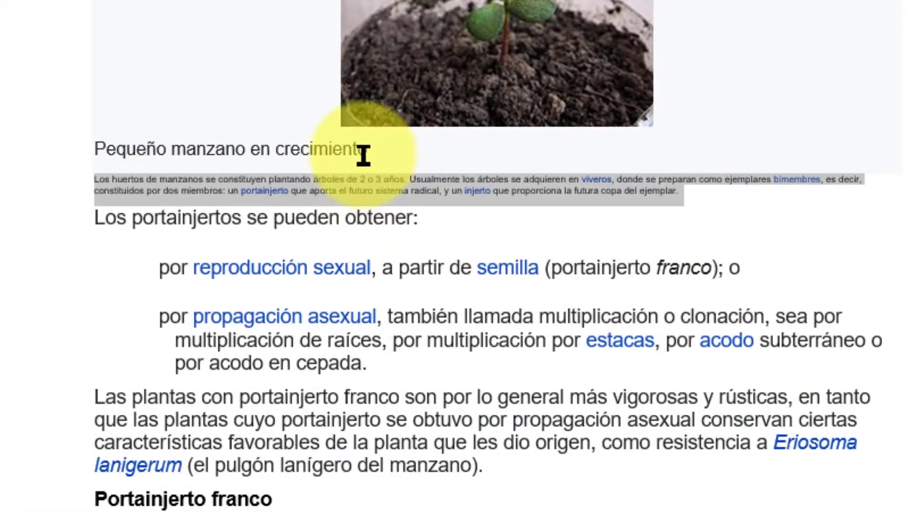
{"action": "key", "text": "ctrl+backslash"}
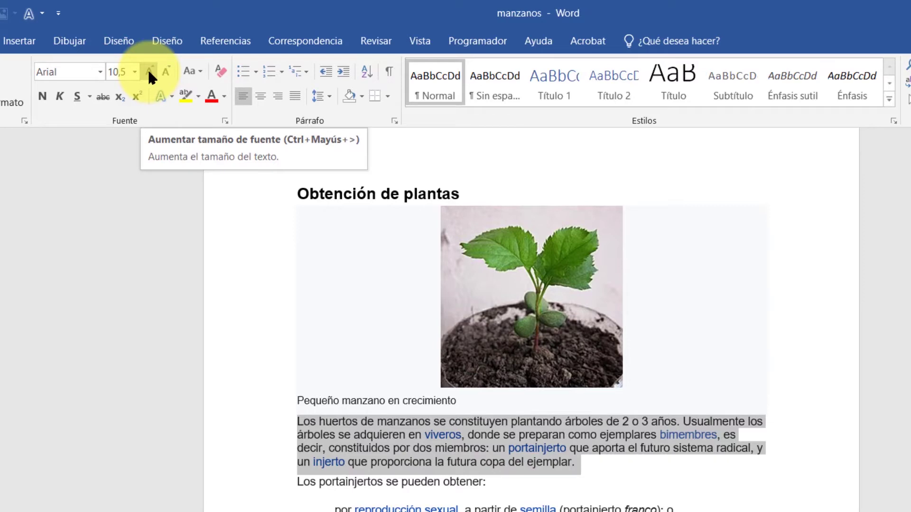
Grow the paragraph to 16 pt, shrink it through 8 to 6, then undo back to 10,5.
{"action": "left_click", "coordinate": [149, 72]}
{"action": "left_click", "coordinate": [148, 72]}
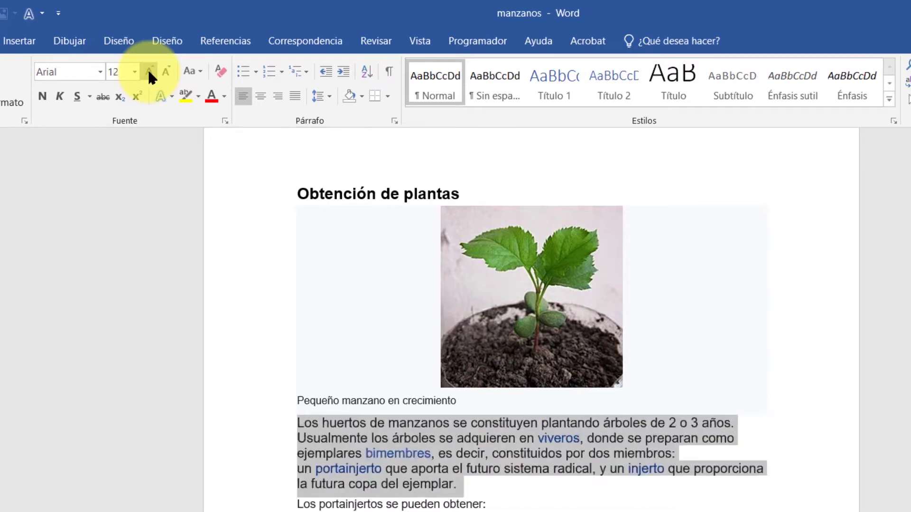
{"action": "left_click", "coordinate": [148, 72]}
{"action": "left_click", "coordinate": [148, 72]}
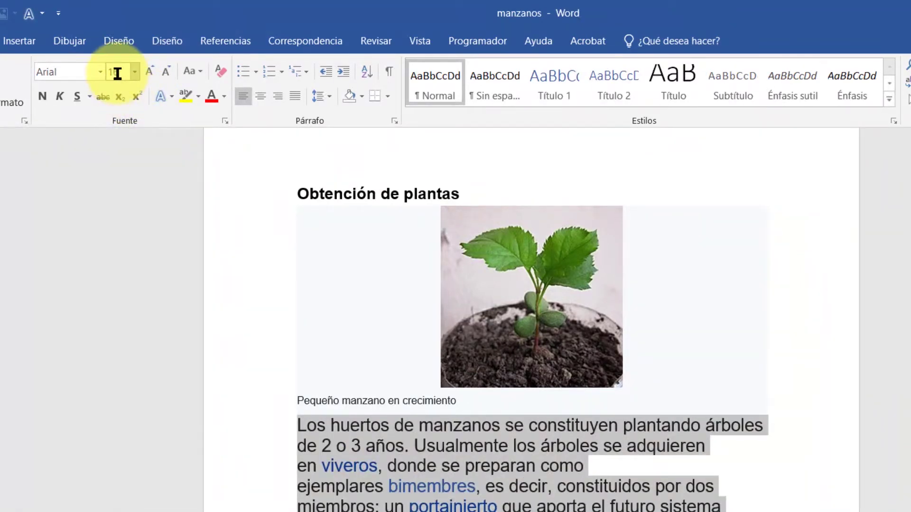
{"action": "left_click", "coordinate": [167, 72]}
{"action": "left_click", "coordinate": [167, 72]}
{"action": "left_click", "coordinate": [167, 72]}
{"action": "left_click", "coordinate": [167, 72]}
{"action": "left_click", "coordinate": [167, 72]}
{"action": "left_click", "coordinate": [167, 72]}
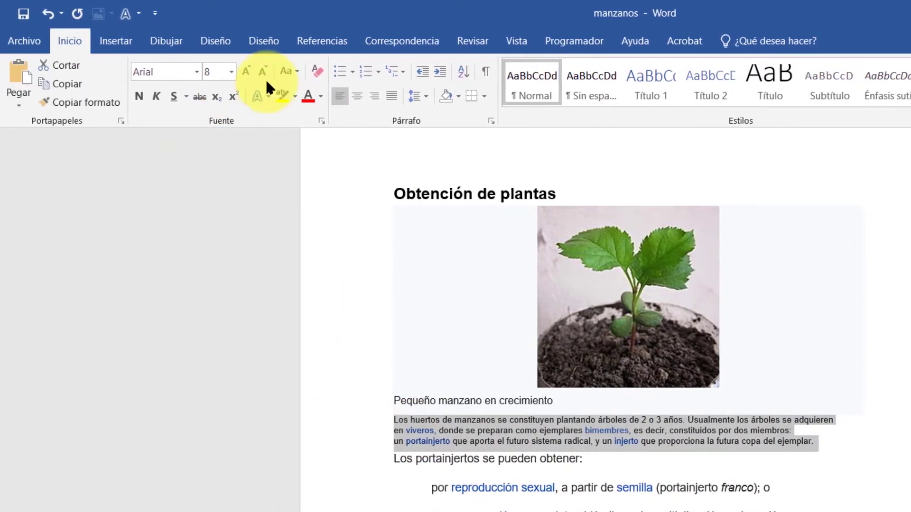
{"action": "left_click", "coordinate": [262, 71]}
{"action": "left_click", "coordinate": [263, 72]}
{"action": "left_click", "coordinate": [262, 72]}
{"action": "left_click", "coordinate": [48, 14]}
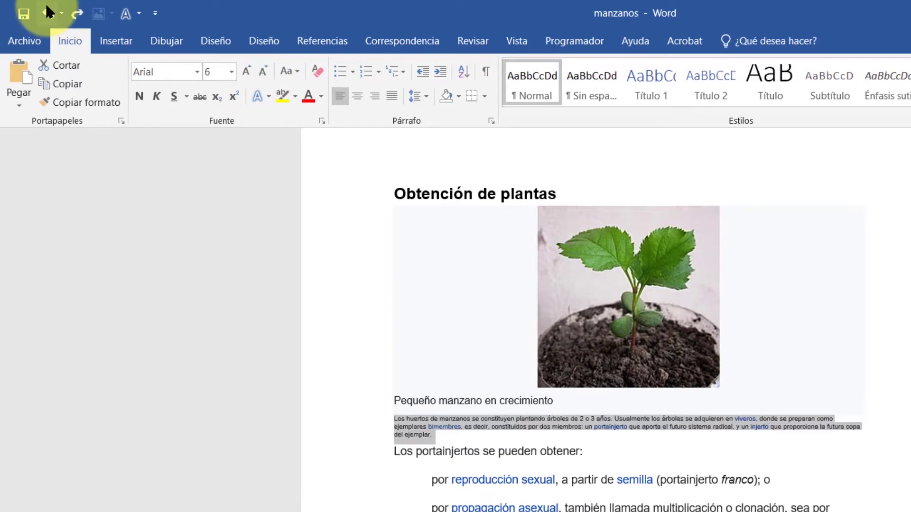
{"action": "key", "text": "ctrl+z"}
{"action": "key", "text": "ctrl+z"}
{"action": "key", "text": "ctrl+z"}
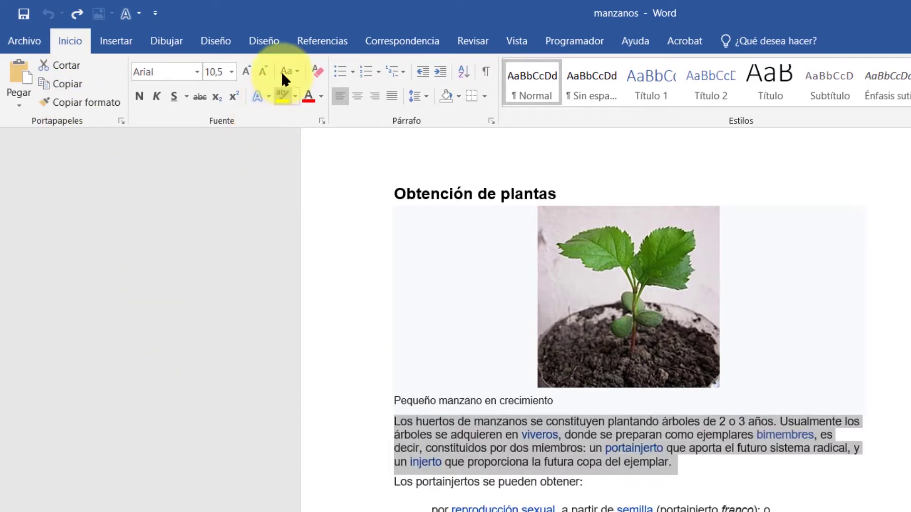
Turn the paragraph to all lowercase, then to all uppercase.
{"action": "left_click", "coordinate": [295, 70]}
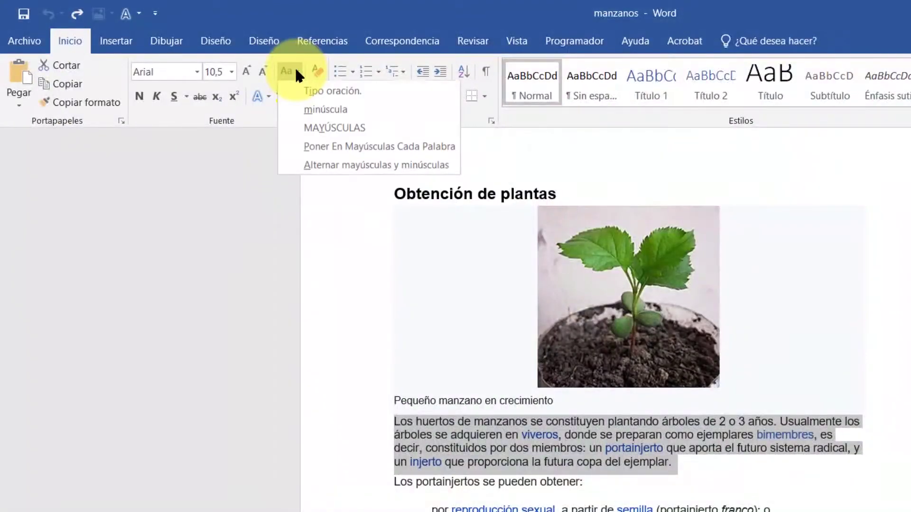
{"action": "left_click", "coordinate": [319, 92]}
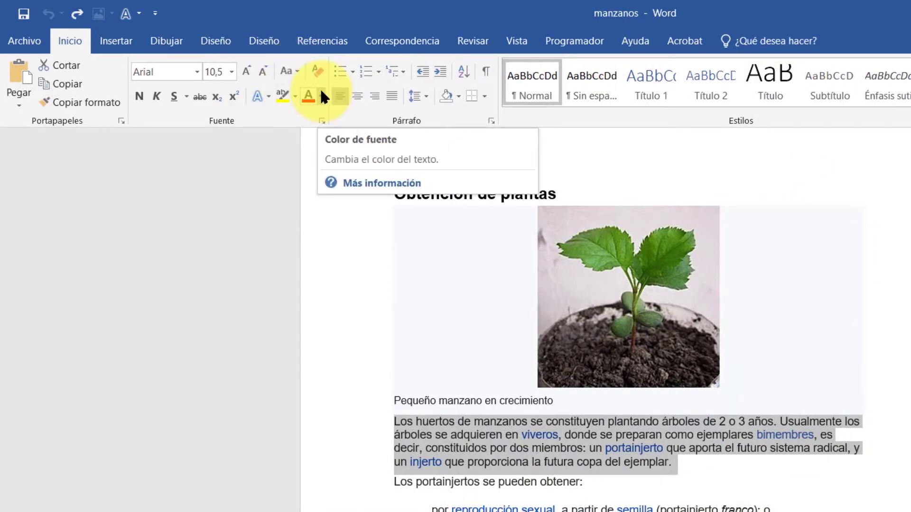
{"action": "left_click", "coordinate": [290, 71]}
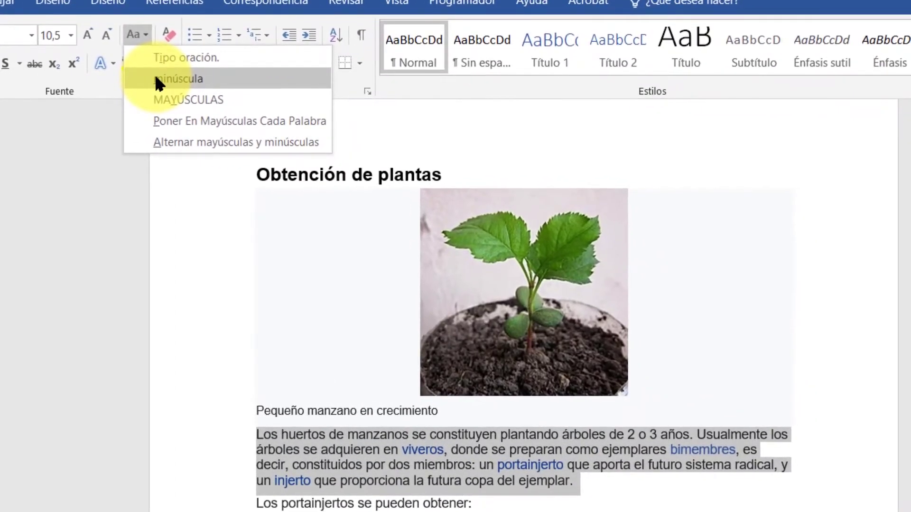
{"action": "left_click", "coordinate": [156, 78]}
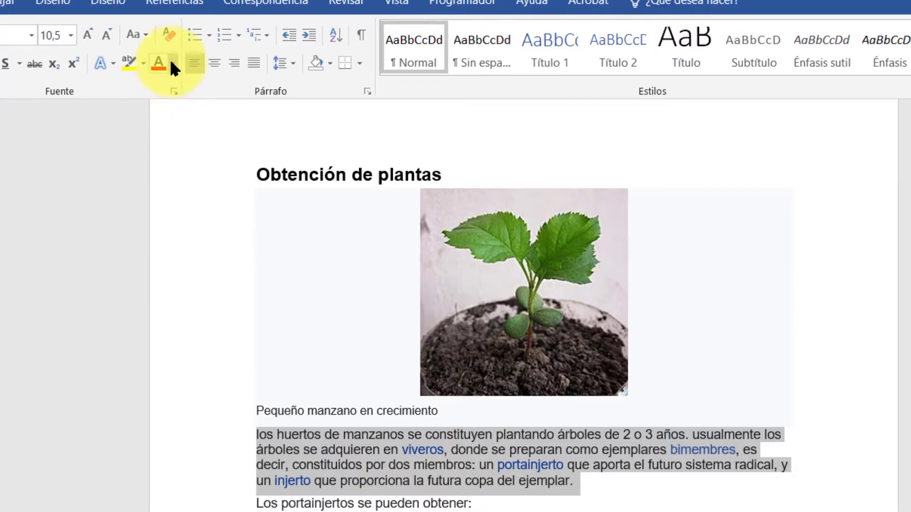
{"action": "left_click", "coordinate": [136, 34]}
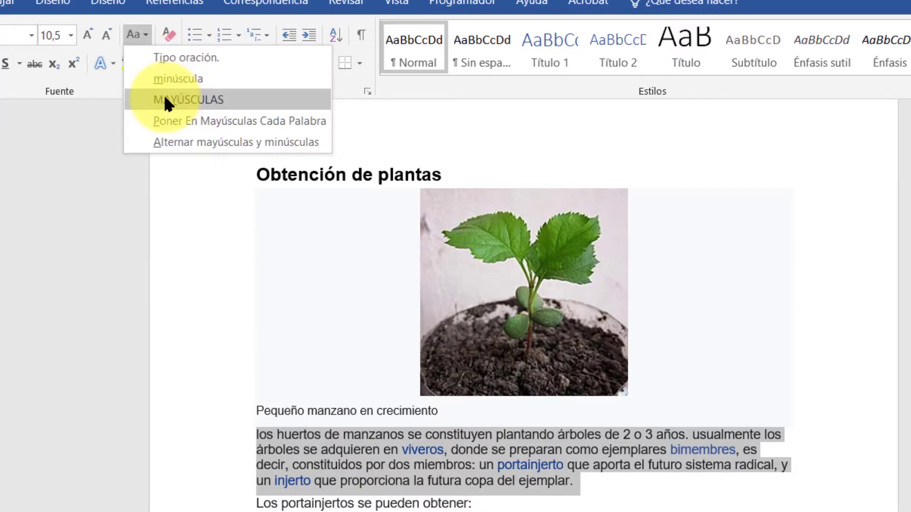
{"action": "left_click", "coordinate": [165, 99]}
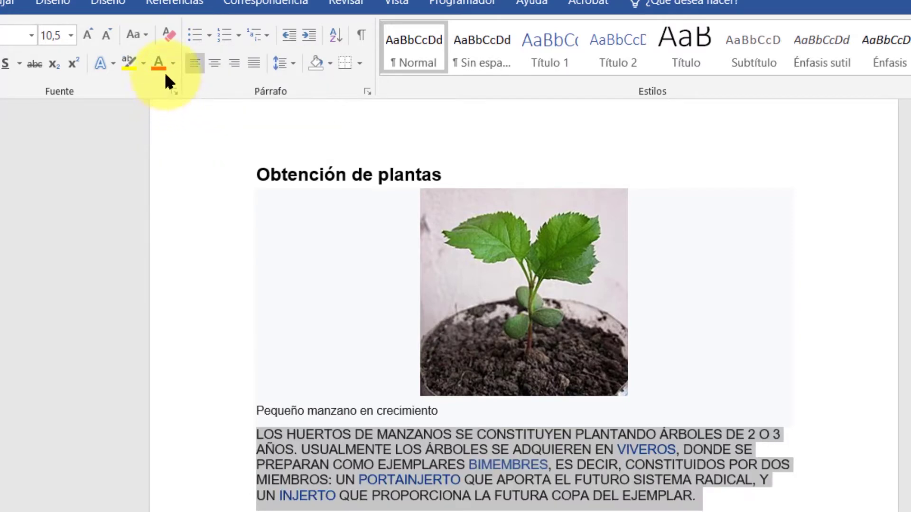
Capitalise each word and toggle case, then restore sentence case with Shift+F3.
{"action": "left_click", "coordinate": [136, 34]}
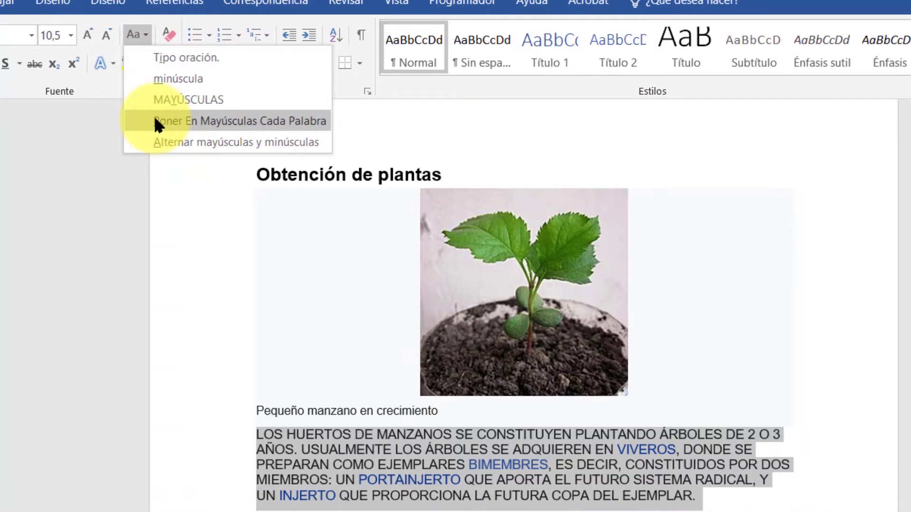
{"action": "left_click", "coordinate": [157, 123]}
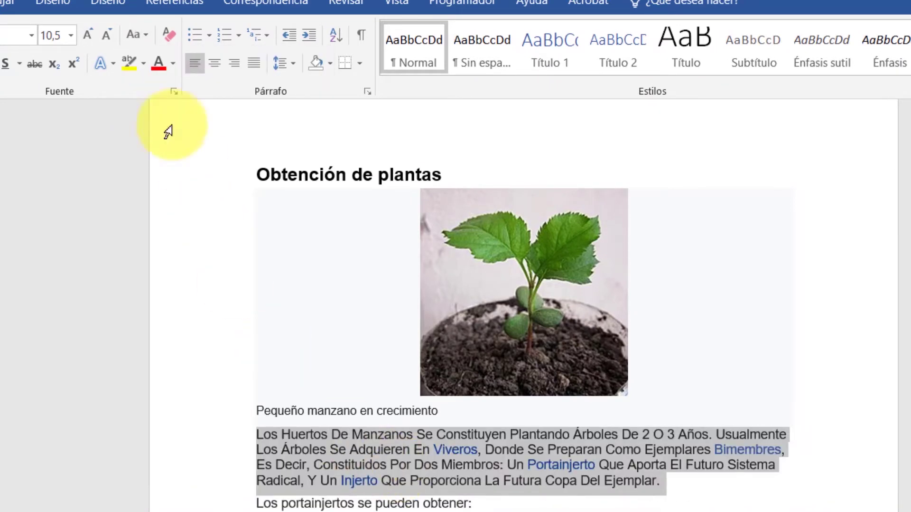
{"action": "left_click", "coordinate": [136, 34]}
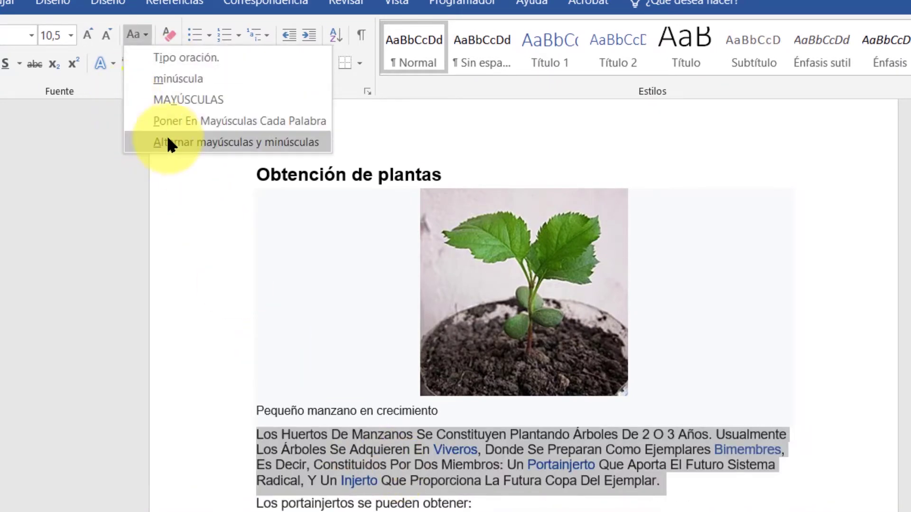
{"action": "left_click", "coordinate": [168, 137]}
{"action": "key", "text": "shift+F3"}
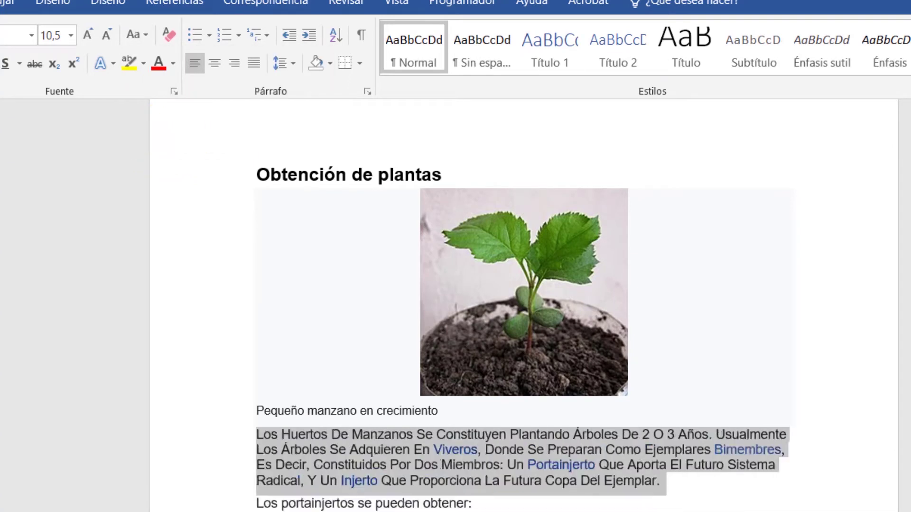
{"action": "key", "text": "shift+F3"}
{"action": "key", "text": "shift+F3"}
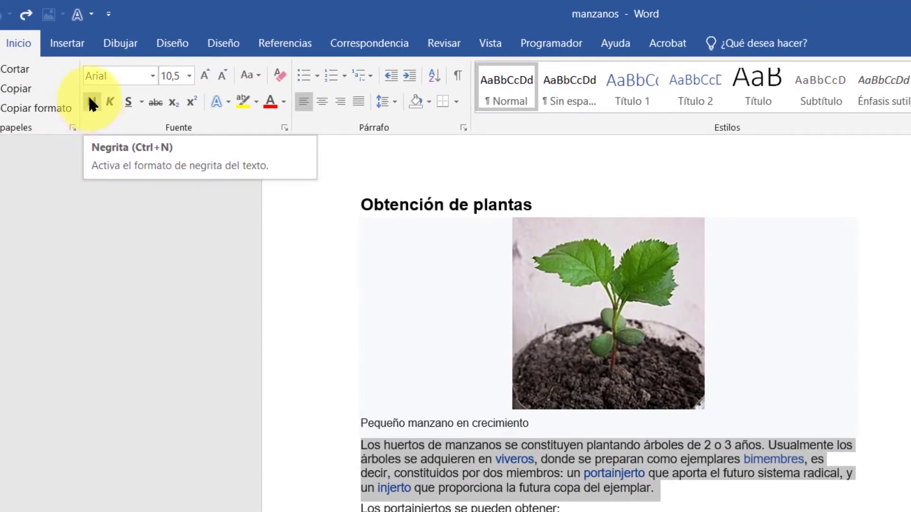
Try bold and italic on the orchard paragraph, return it to regular text, then underline it.
{"action": "left_click", "coordinate": [91, 101]}
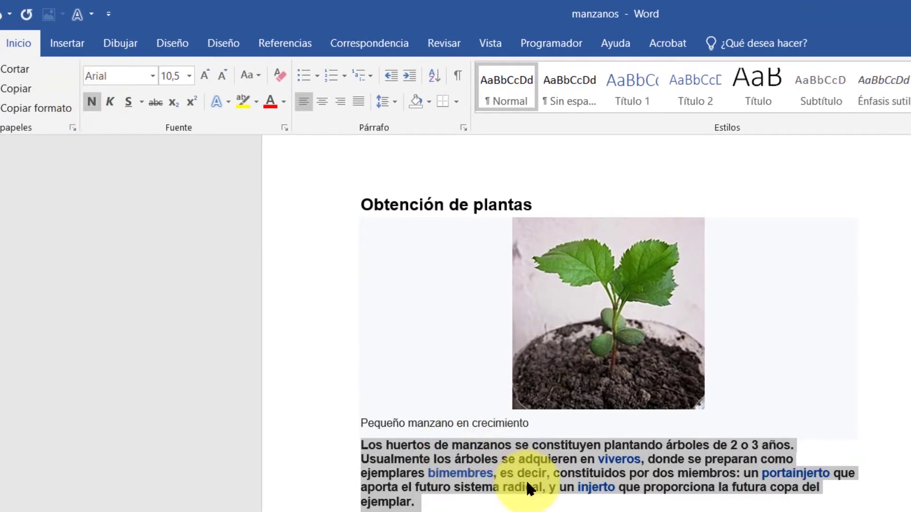
{"action": "left_click", "coordinate": [91, 101]}
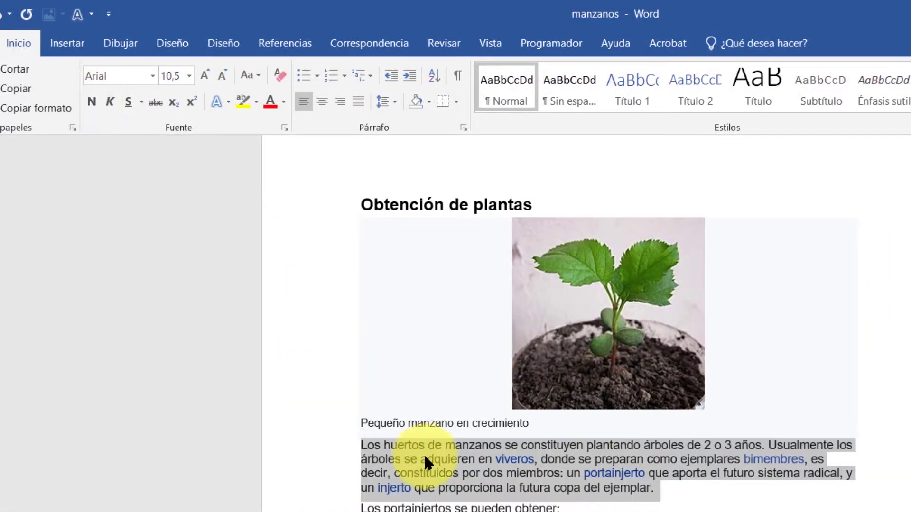
{"action": "left_click", "coordinate": [109, 103]}
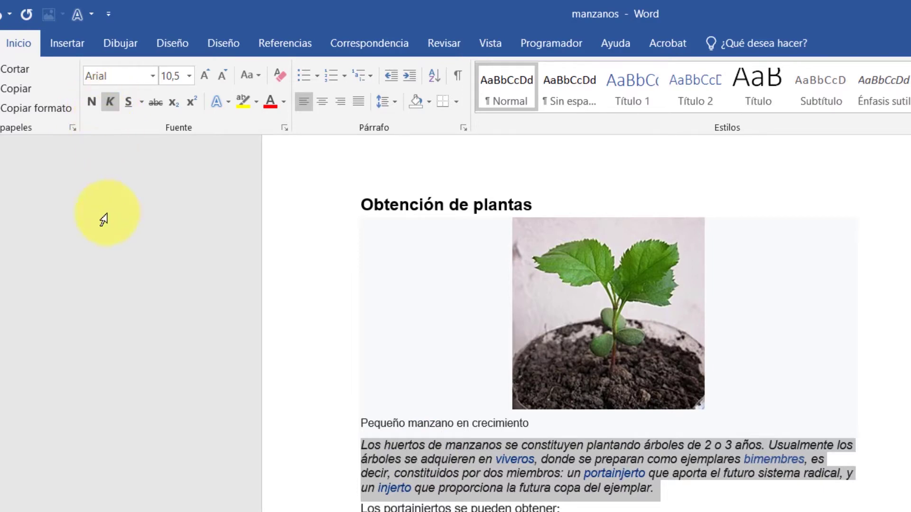
{"action": "left_click", "coordinate": [90, 102]}
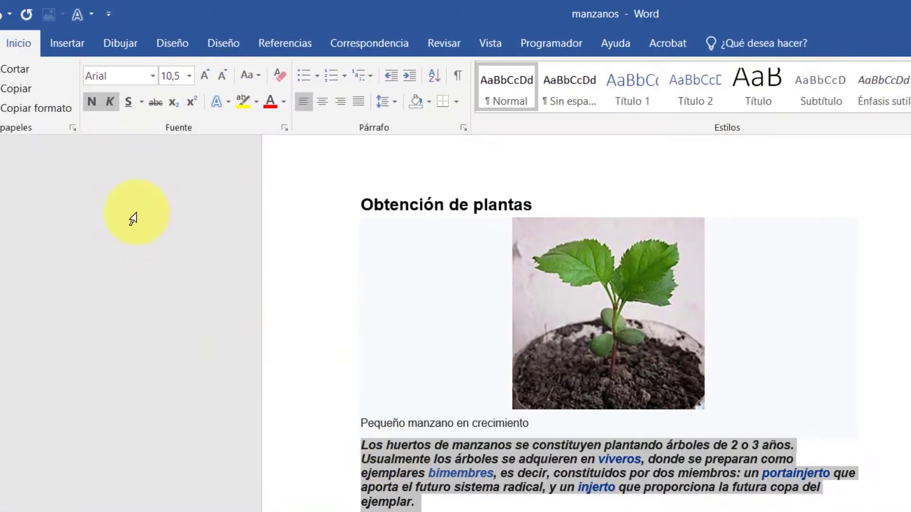
{"action": "left_click", "coordinate": [93, 101]}
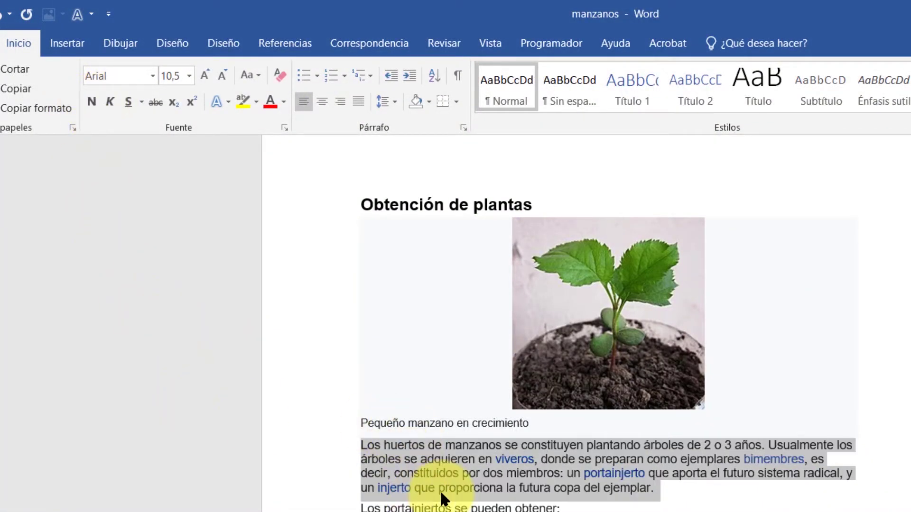
{"action": "left_click", "coordinate": [128, 102]}
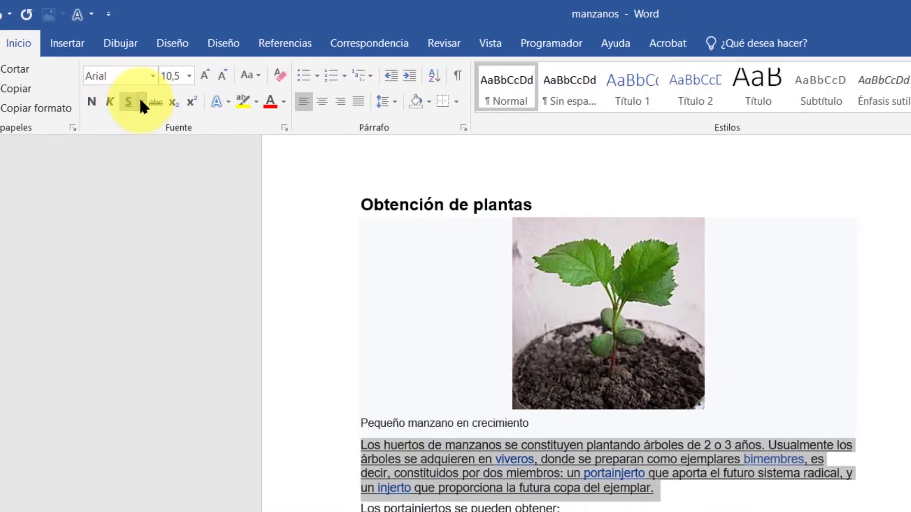
{"action": "left_click", "coordinate": [141, 102]}
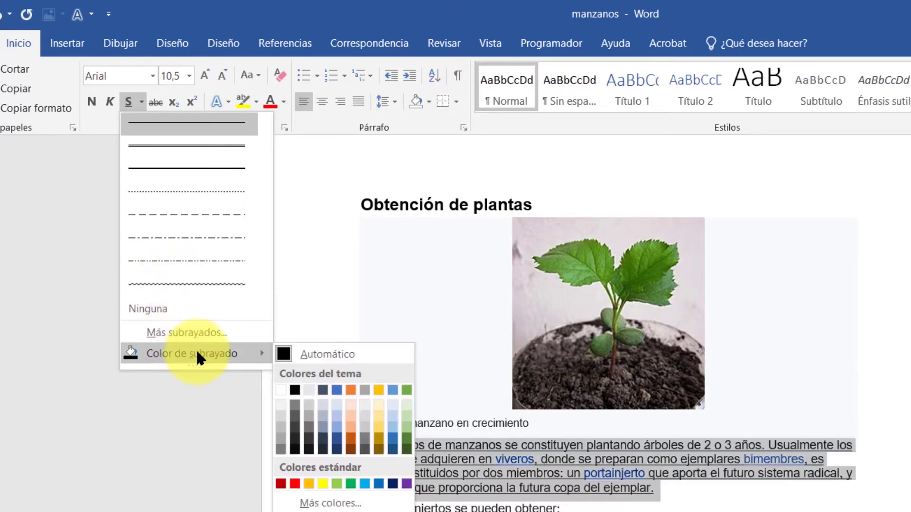
{"action": "mouse_move", "coordinate": [192, 354]}
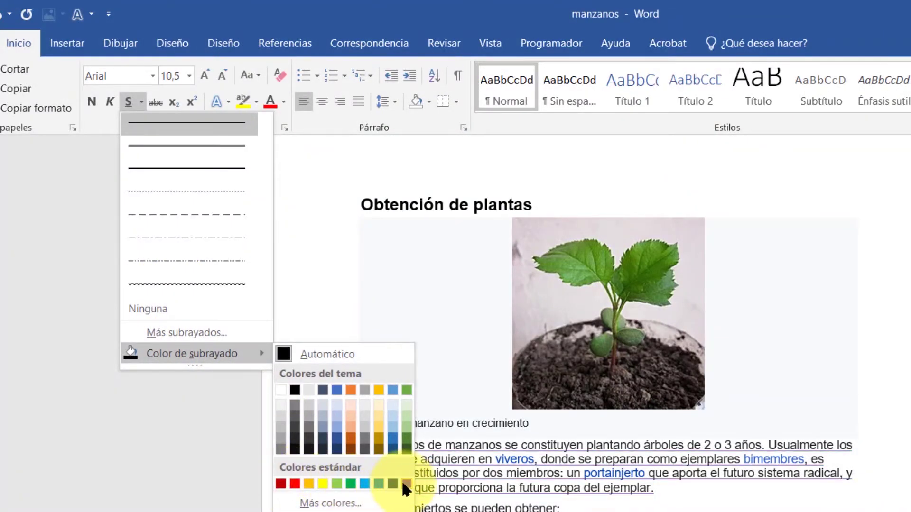
{"action": "left_click", "coordinate": [212, 407]}
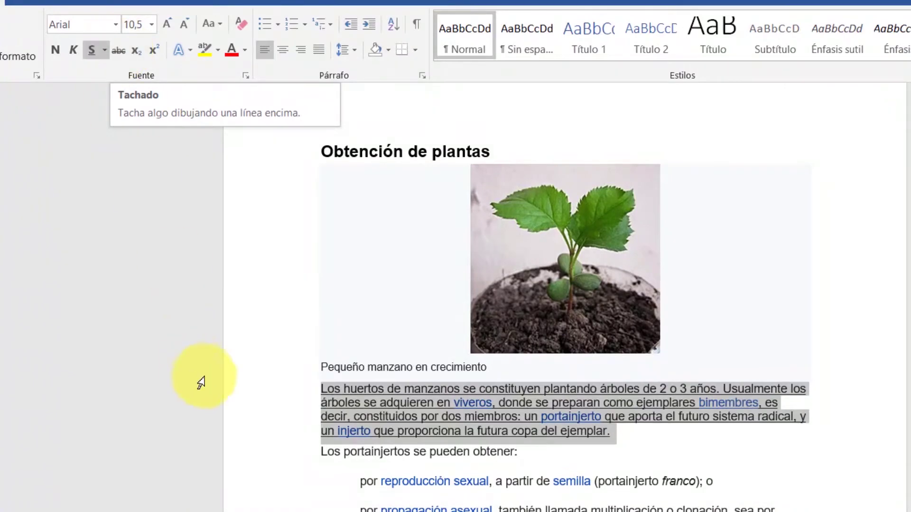
Apply strikethrough to the word 'manzano' in the seedling photo caption.
{"action": "double_click", "coordinate": [379, 368]}
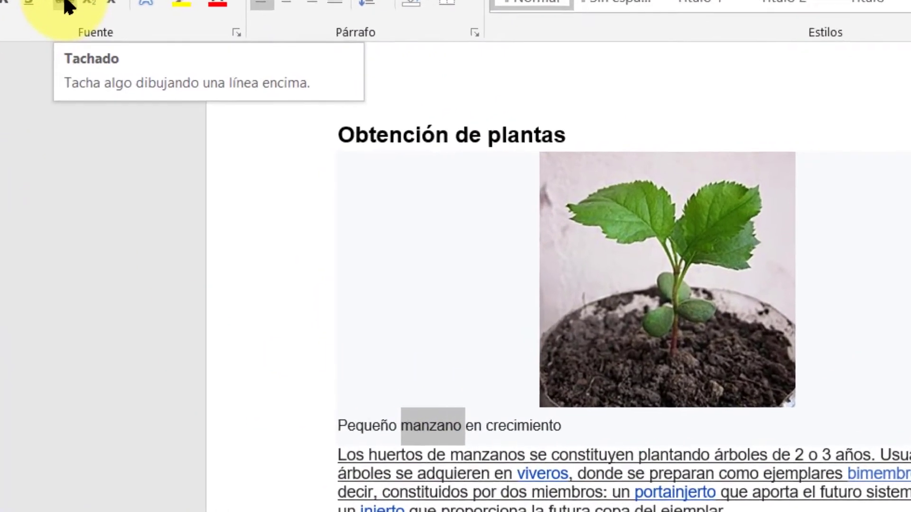
{"action": "left_click", "coordinate": [68, 6]}
{"action": "type", "text": "M"}
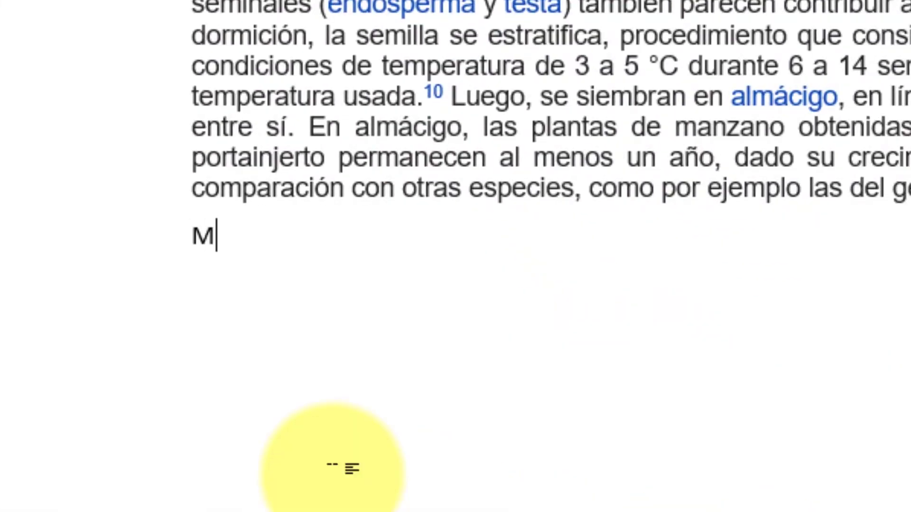
Try subscript on the 2 after M, then make it superscript so it reads M².
{"action": "left_click_drag", "start_coordinate": [226, 233], "coordinate": [214, 234]}
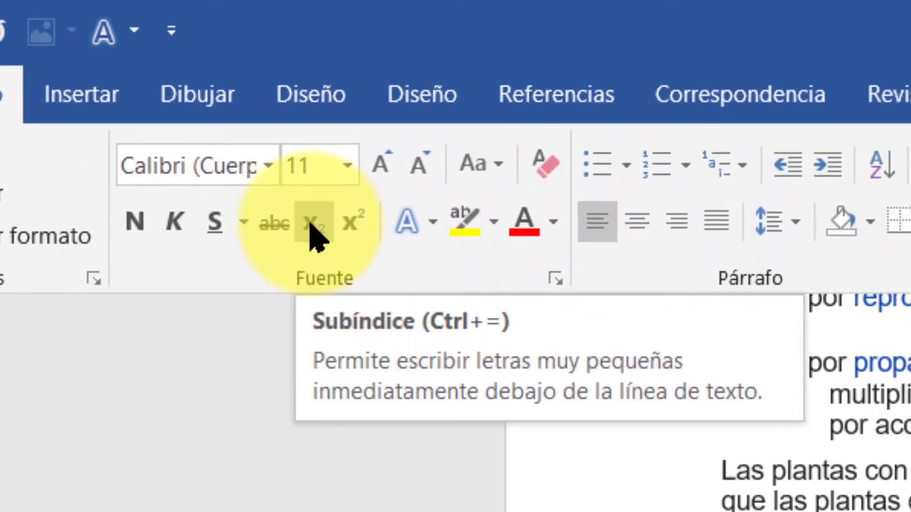
{"action": "left_click", "coordinate": [293, 198]}
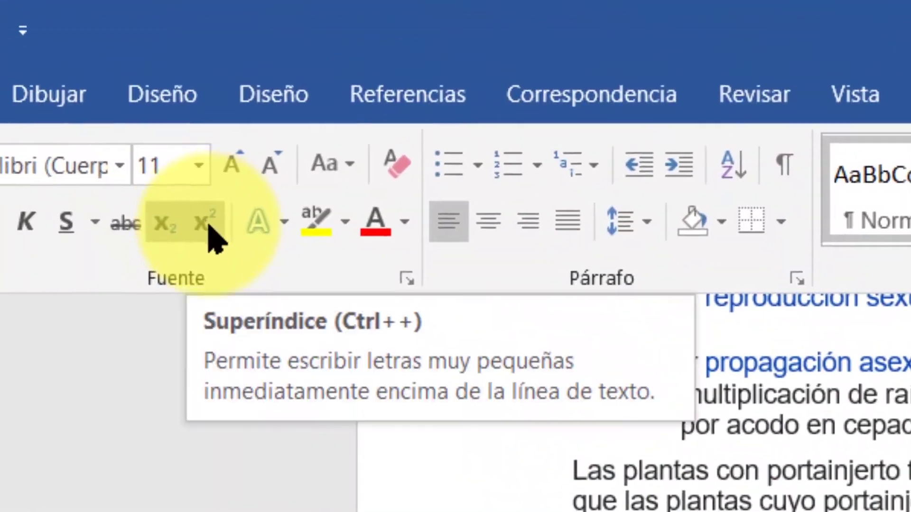
{"action": "left_click", "coordinate": [211, 227]}
{"action": "type", "text": "M²"}
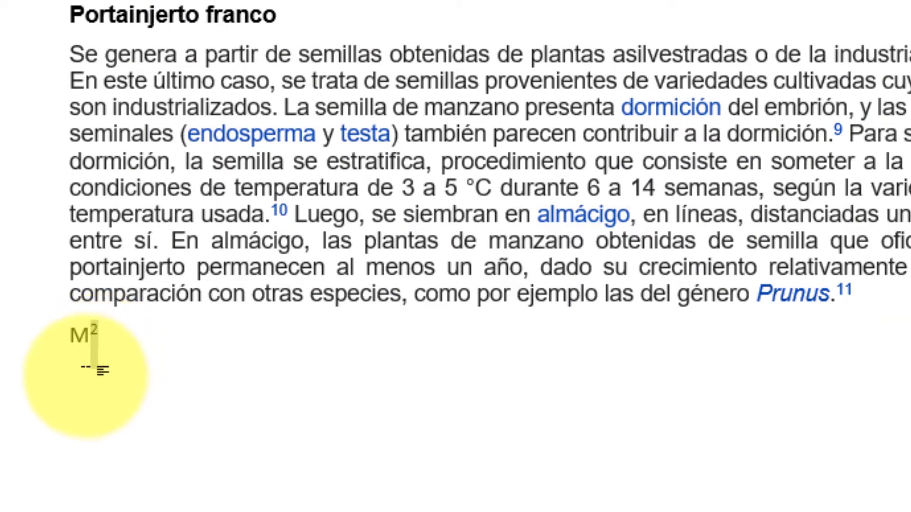
{"action": "left_click", "coordinate": [142, 351]}
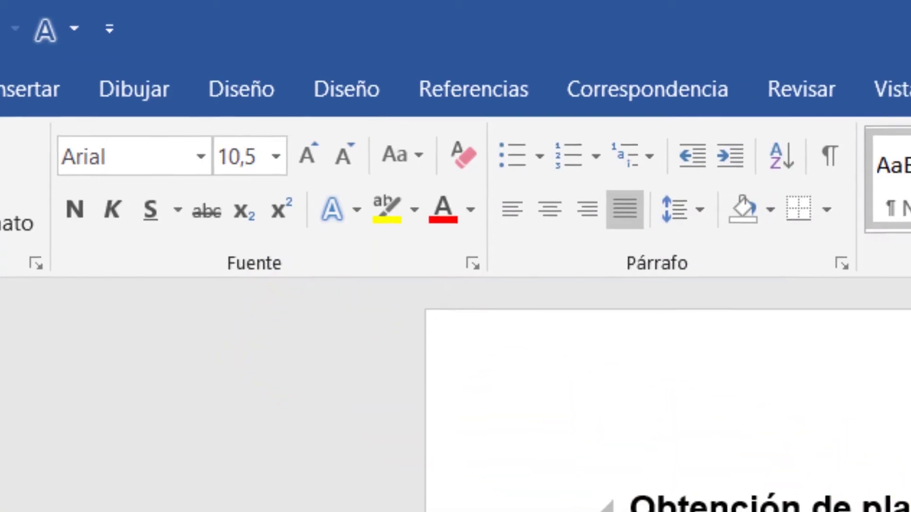
Give the 'Obtención de plantas' heading the gold text effect.
{"action": "left_click_drag", "start_coordinate": [792, 411], "coordinate": [547, 396]}
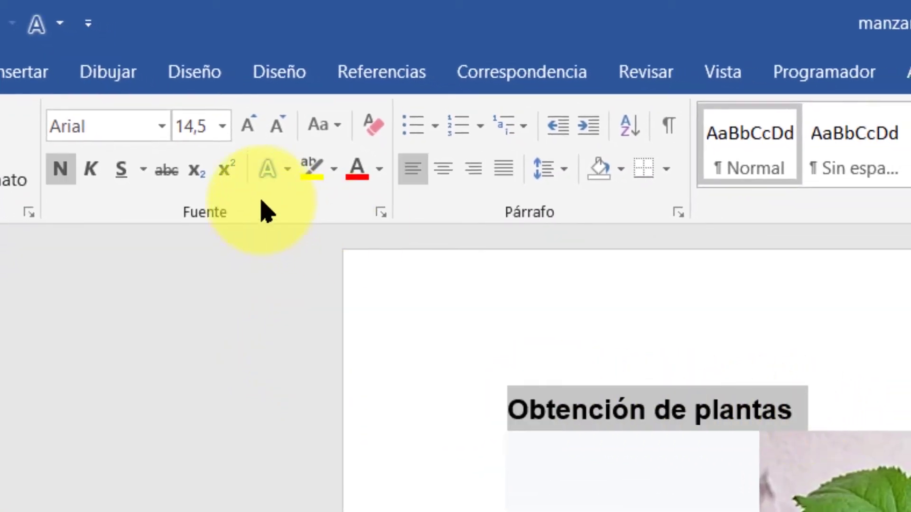
{"action": "left_click", "coordinate": [282, 171]}
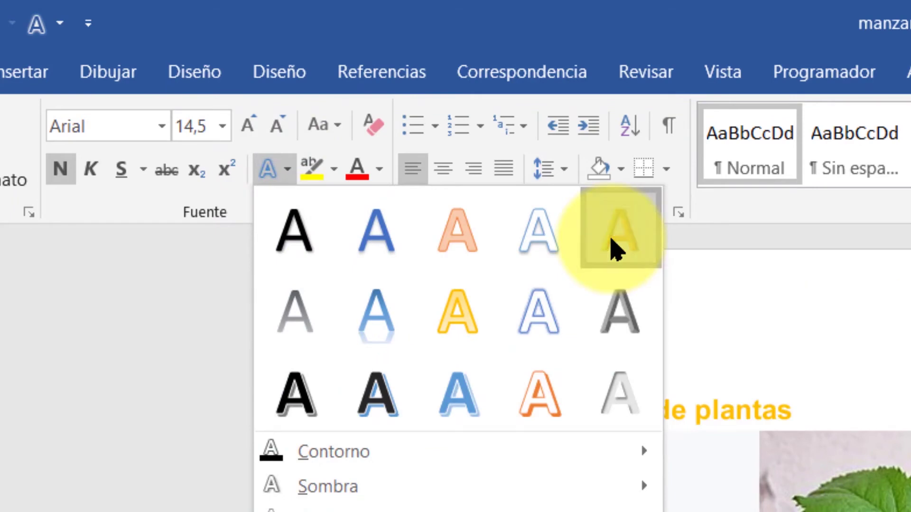
{"action": "left_click", "coordinate": [614, 249]}
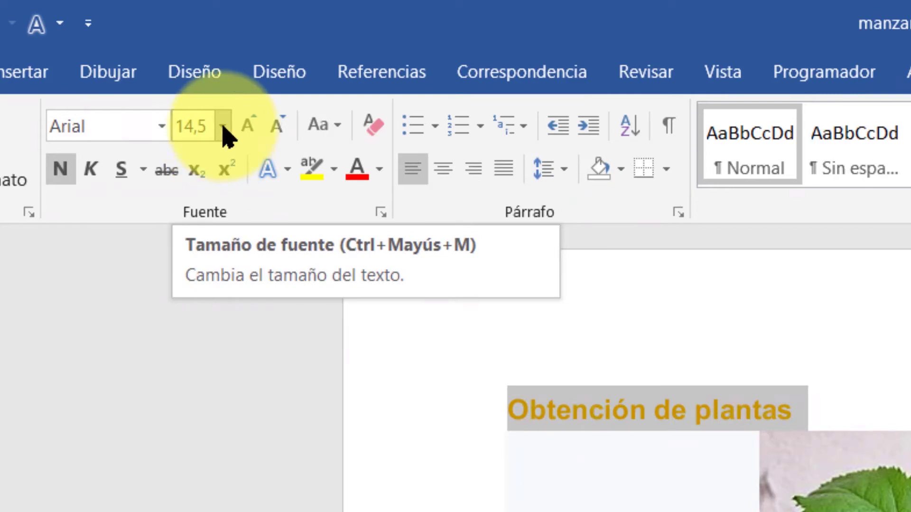
Enlarge the heading up to 72 pt, undo back to 22 pt, and reopen the text effects options.
{"action": "left_click", "coordinate": [252, 134]}
{"action": "left_click", "coordinate": [252, 134]}
{"action": "left_click", "coordinate": [252, 134]}
{"action": "left_click", "coordinate": [252, 134]}
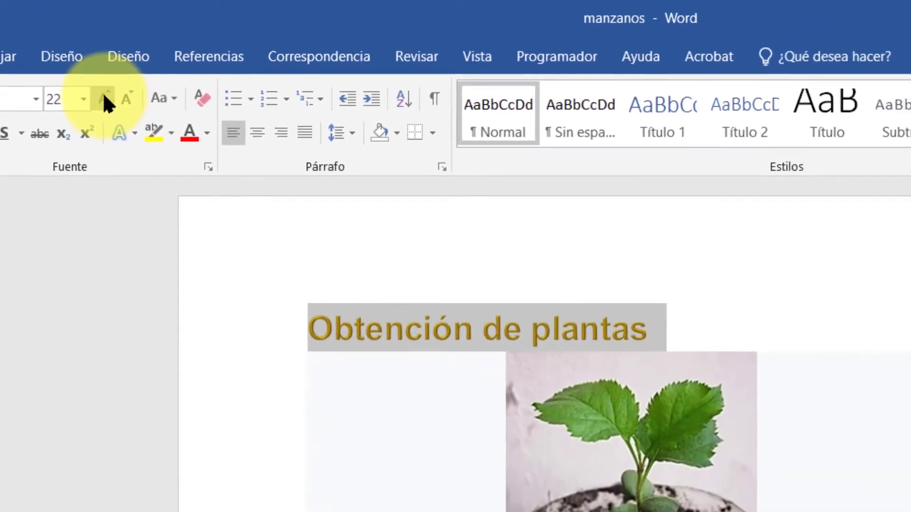
{"action": "left_click", "coordinate": [104, 100]}
{"action": "left_click", "coordinate": [105, 99]}
{"action": "left_click", "coordinate": [104, 99]}
{"action": "left_click", "coordinate": [104, 100]}
{"action": "left_click", "coordinate": [105, 100]}
{"action": "left_click", "coordinate": [805, 499]}
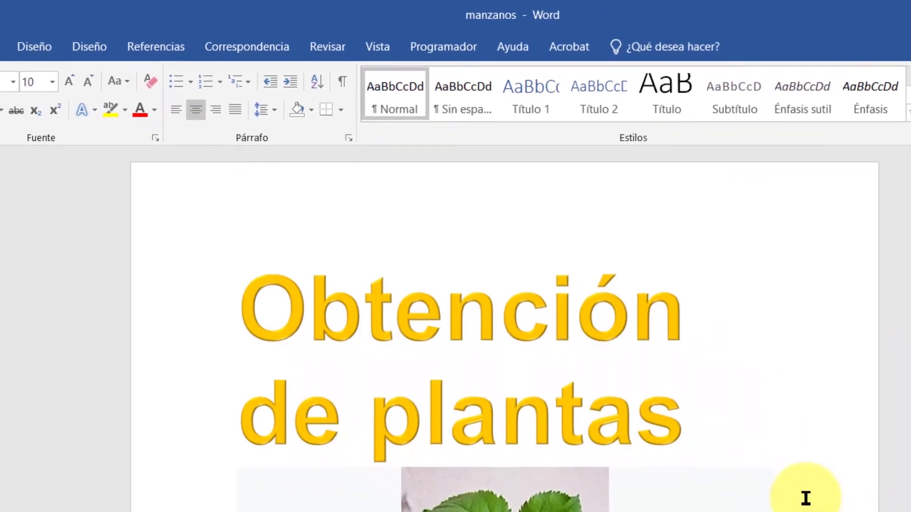
{"action": "mouse_move", "coordinate": [477, 328]}
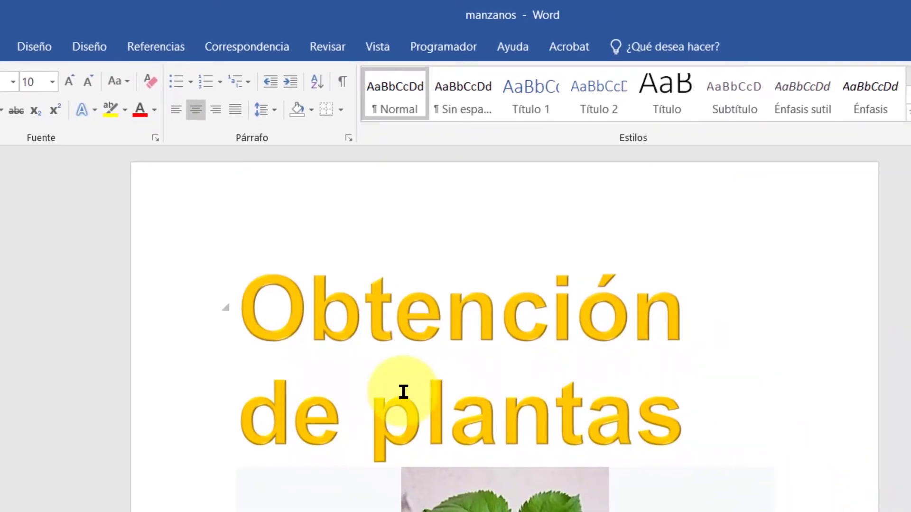
{"action": "key", "text": "ctrl+z"}
{"action": "key", "text": "ctrl+z"}
{"action": "key", "text": "ctrl+z"}
{"action": "key", "text": "ctrl+z"}
{"action": "key", "text": "ctrl+z"}
{"action": "key", "text": "ctrl+z"}
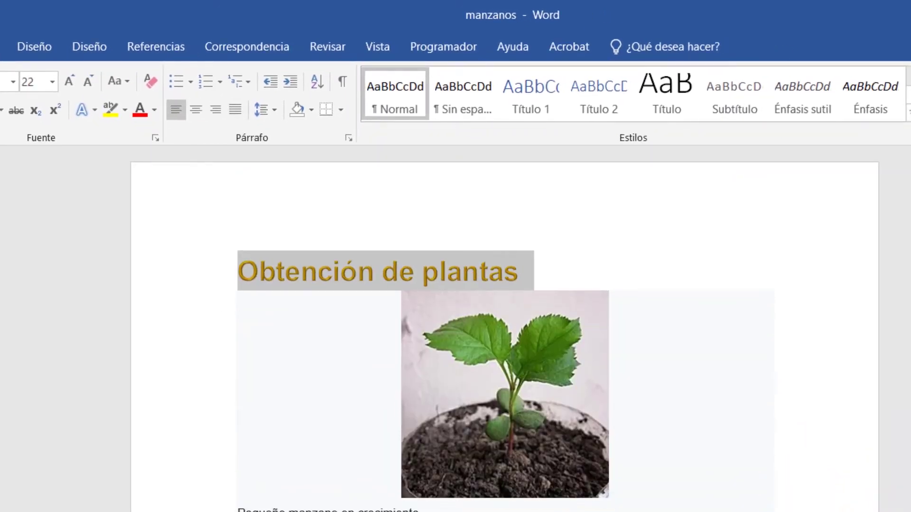
{"action": "key", "text": "ctrl+z"}
{"action": "left_click", "coordinate": [89, 105]}
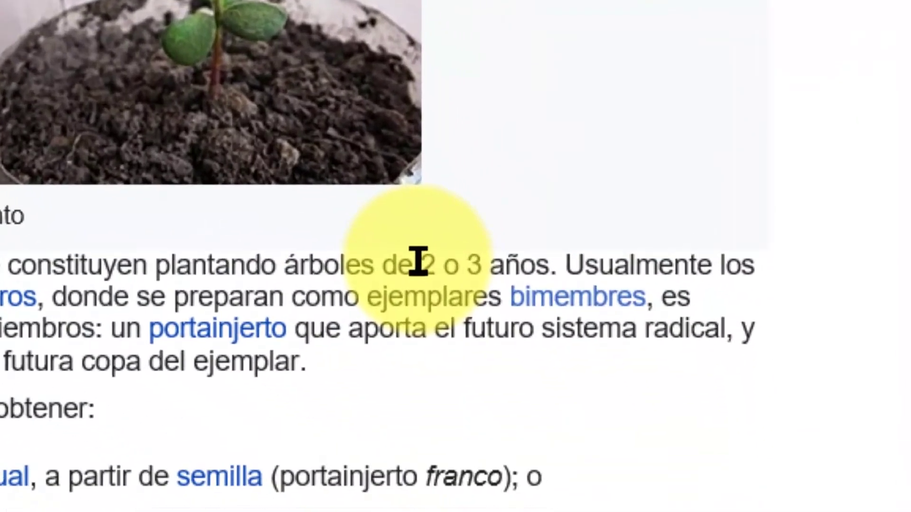
Set '2 o 3' to old-style proportional numerals via Text Effects number styles.
{"action": "left_click_drag", "start_coordinate": [417, 256], "coordinate": [481, 256]}
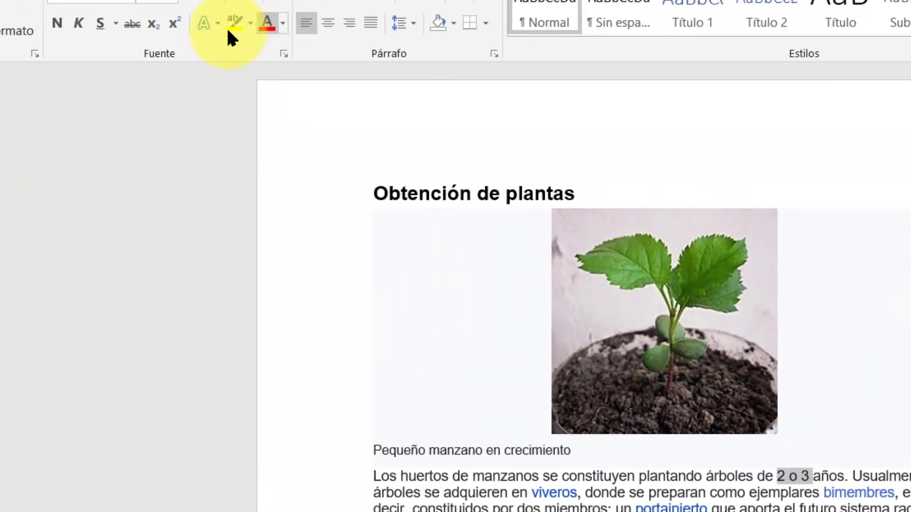
{"action": "left_click", "coordinate": [216, 21]}
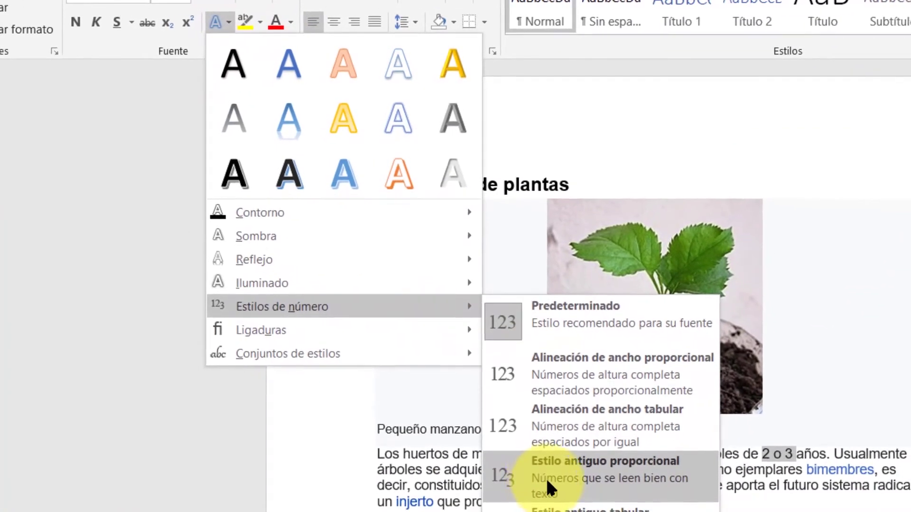
{"action": "left_click", "coordinate": [547, 479]}
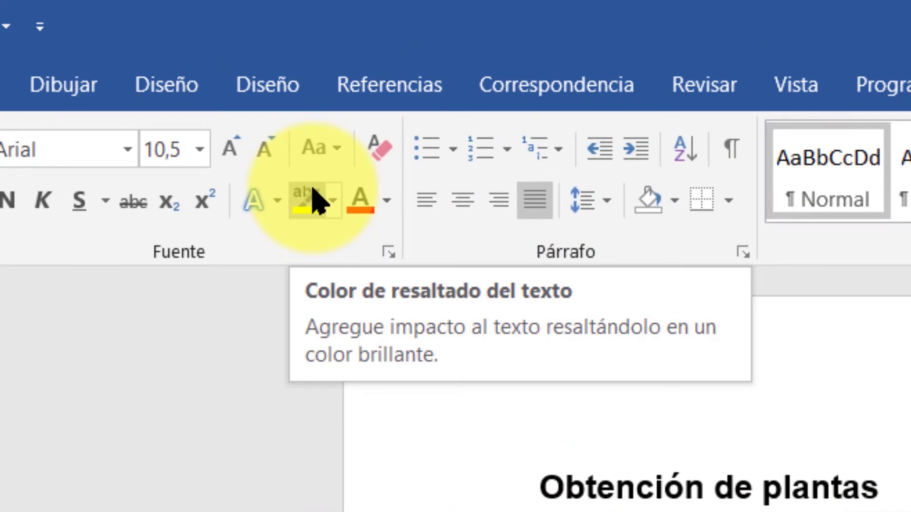
Highlight the title 'Obtención de plantas' in red.
{"action": "left_click_drag", "start_coordinate": [540, 489], "coordinate": [849, 492]}
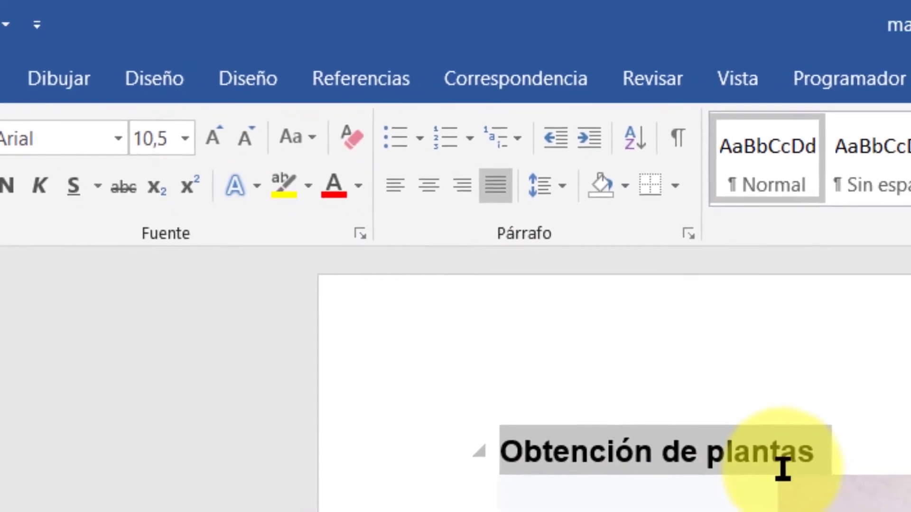
{"action": "left_click", "coordinate": [310, 186]}
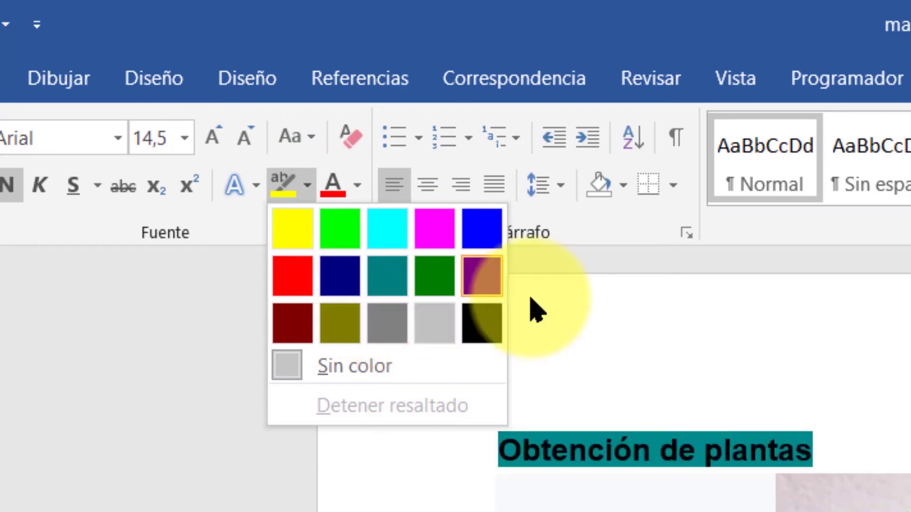
{"action": "left_click", "coordinate": [295, 277]}
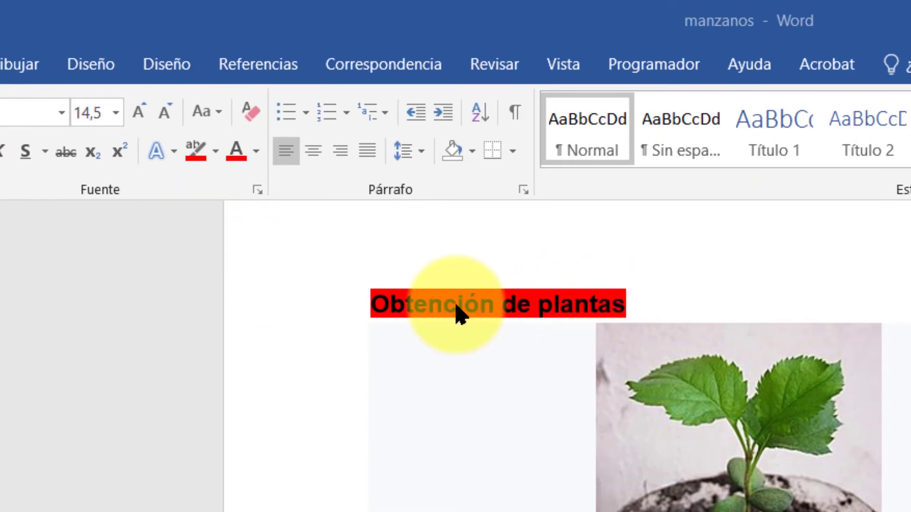
Remove the title's red highlight with Sin color and stop highlighting mode.
{"action": "left_click", "coordinate": [215, 151]}
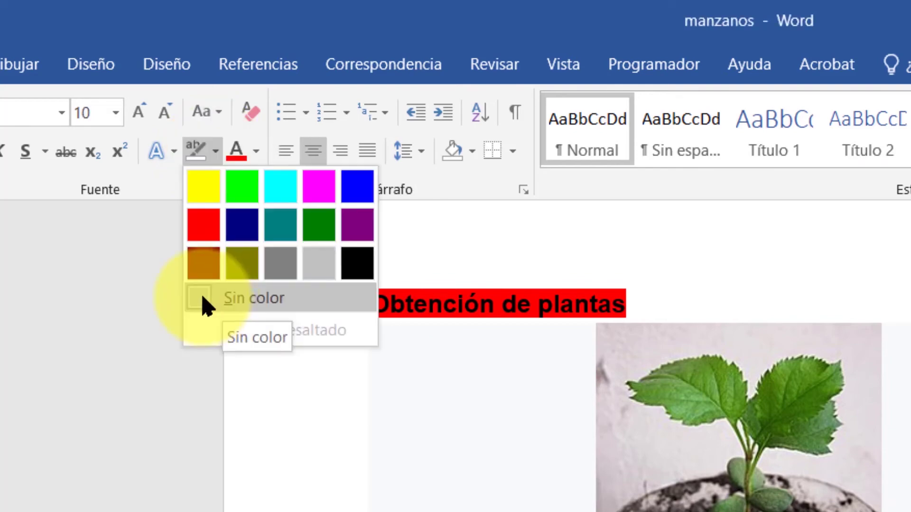
{"action": "left_click", "coordinate": [205, 298]}
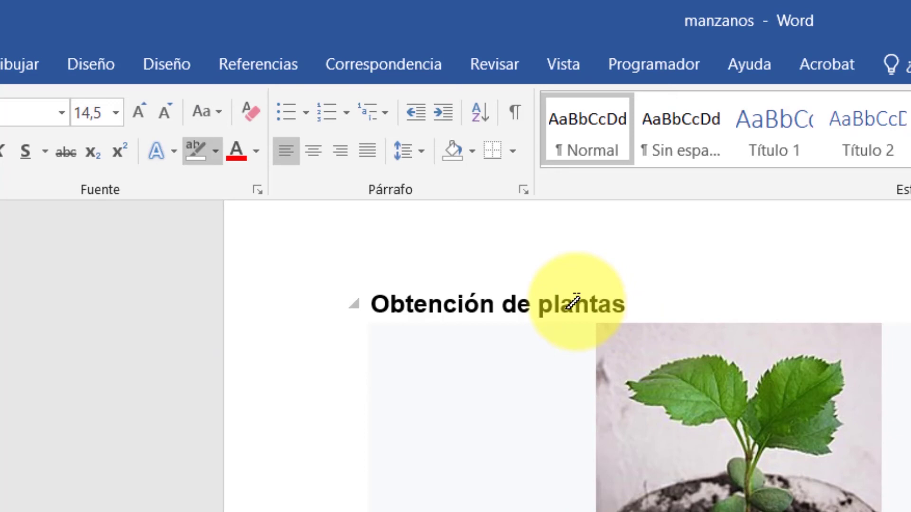
{"action": "left_click", "coordinate": [216, 152]}
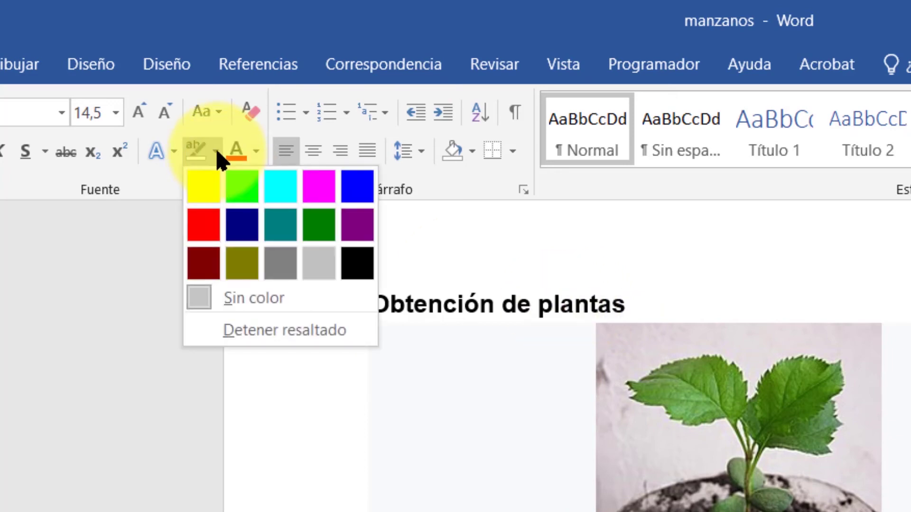
{"action": "left_click", "coordinate": [244, 331]}
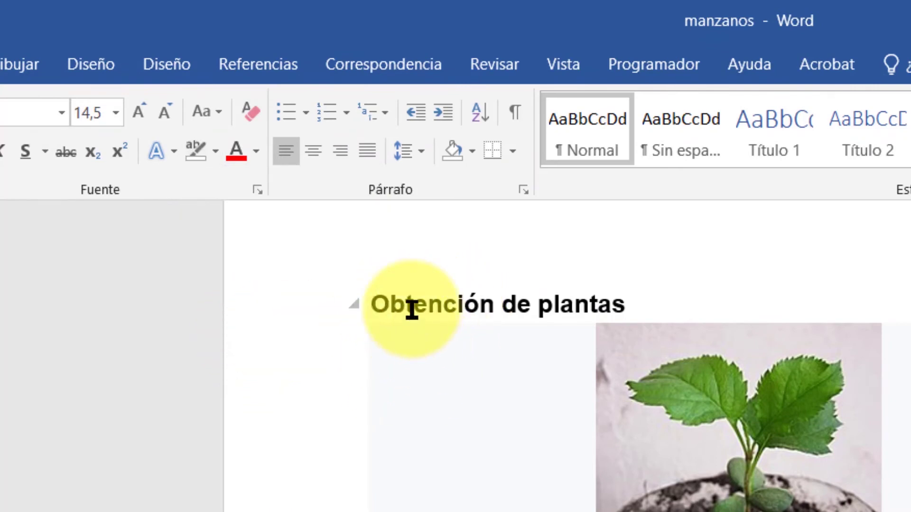
{"action": "scroll", "coordinate": [413, 311], "scroll_direction": "down", "scroll_amount": 3}
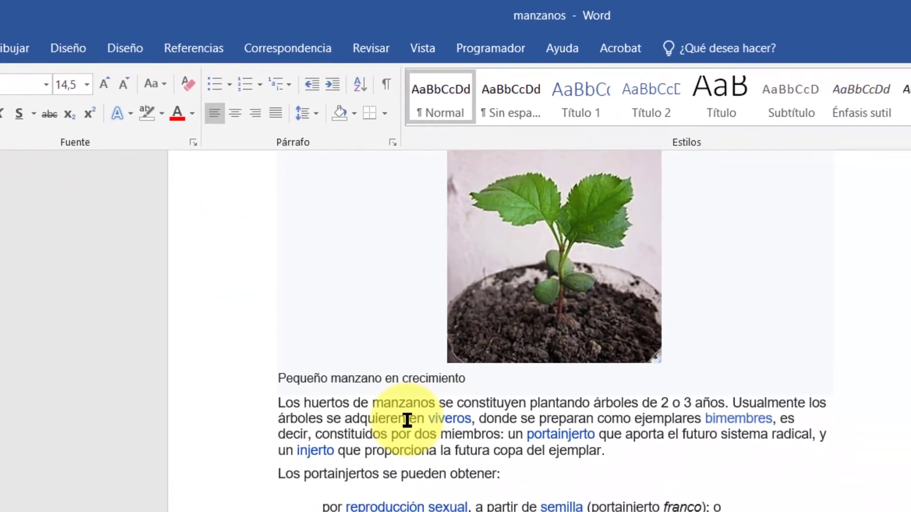
Select the 'Los huertos de manzanos' paragraph and pick a custom grey font colour, RGB 94, 94, 94.
{"action": "triple_click", "coordinate": [407, 423]}
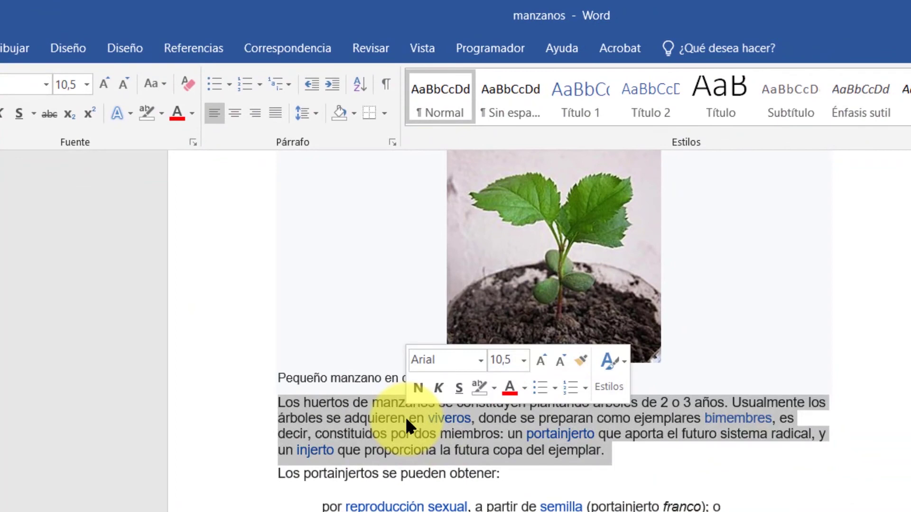
{"action": "left_click", "coordinate": [192, 112]}
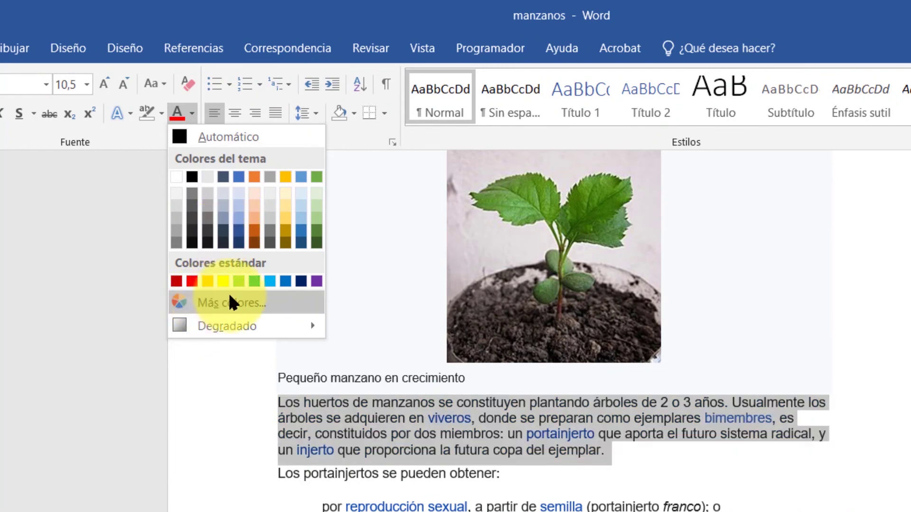
{"action": "left_click", "coordinate": [230, 297]}
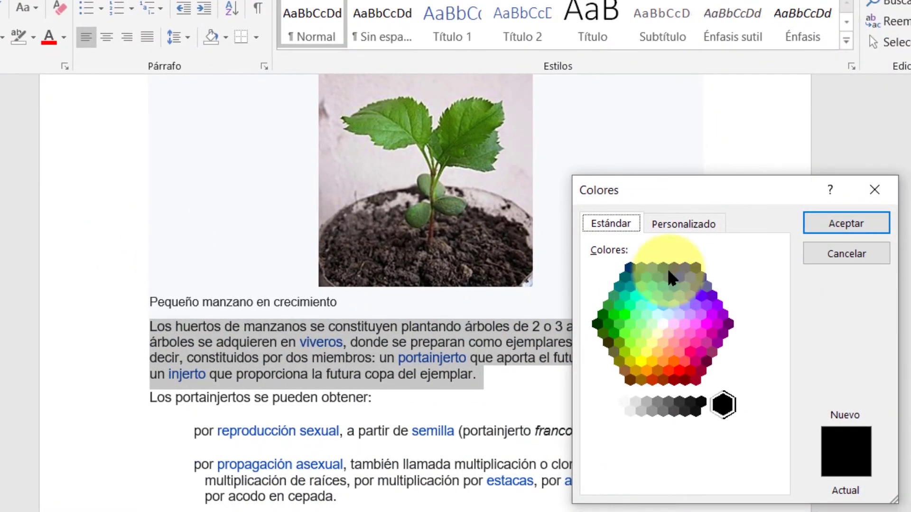
{"action": "left_click", "coordinate": [680, 223]}
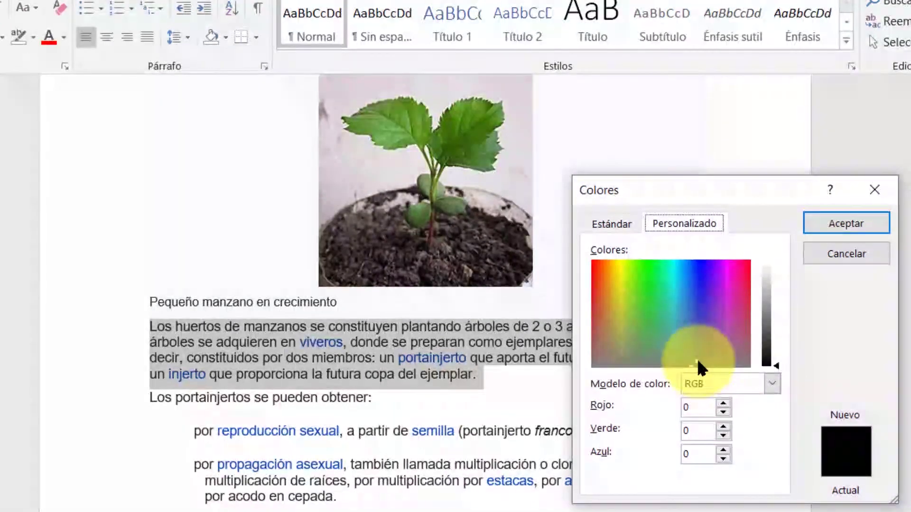
{"action": "left_click", "coordinate": [638, 296]}
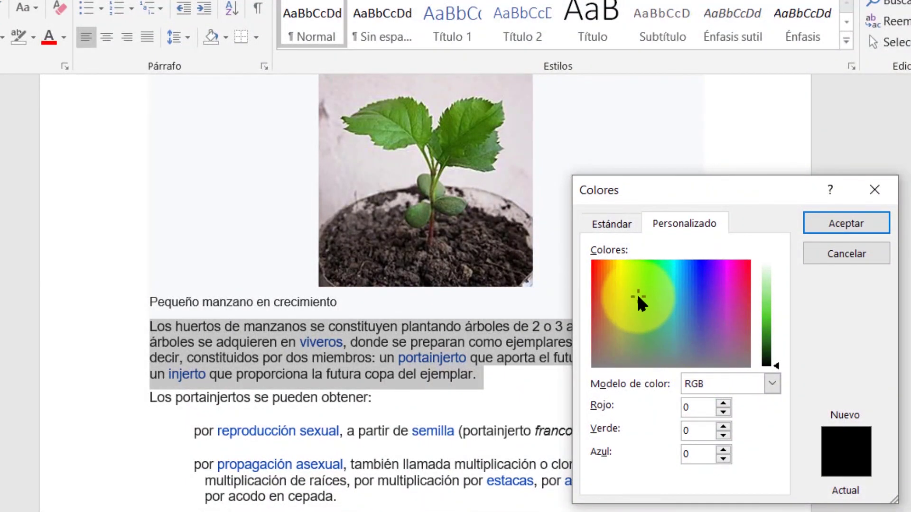
{"action": "left_click", "coordinate": [654, 317]}
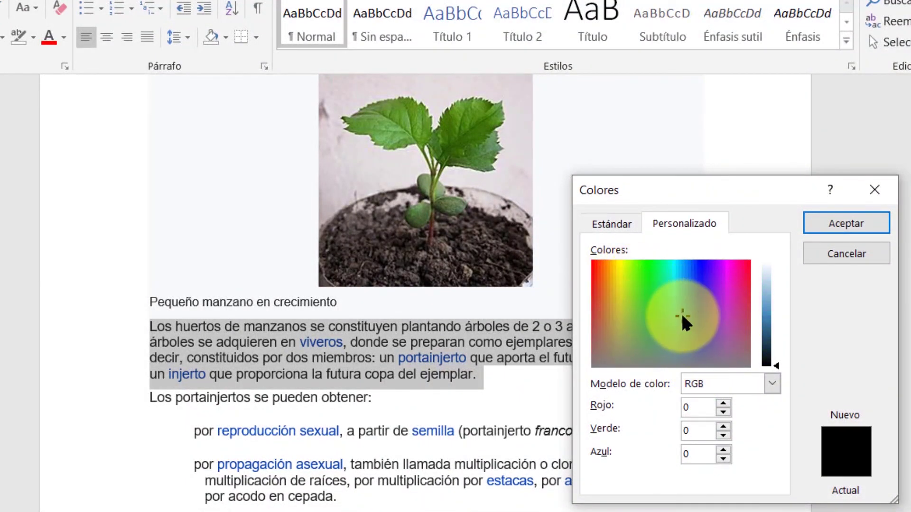
{"action": "left_click_drag", "start_coordinate": [646, 318], "coordinate": [672, 365]}
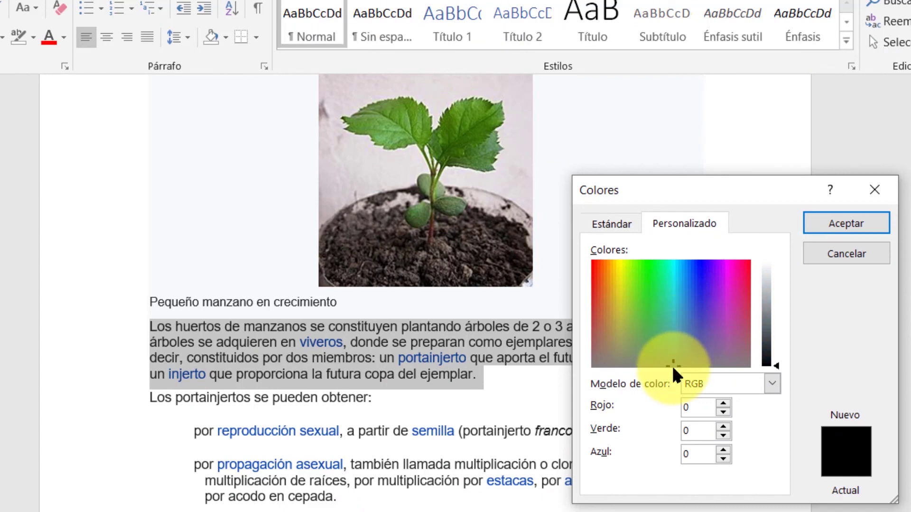
{"action": "left_click_drag", "start_coordinate": [766, 366], "coordinate": [768, 328]}
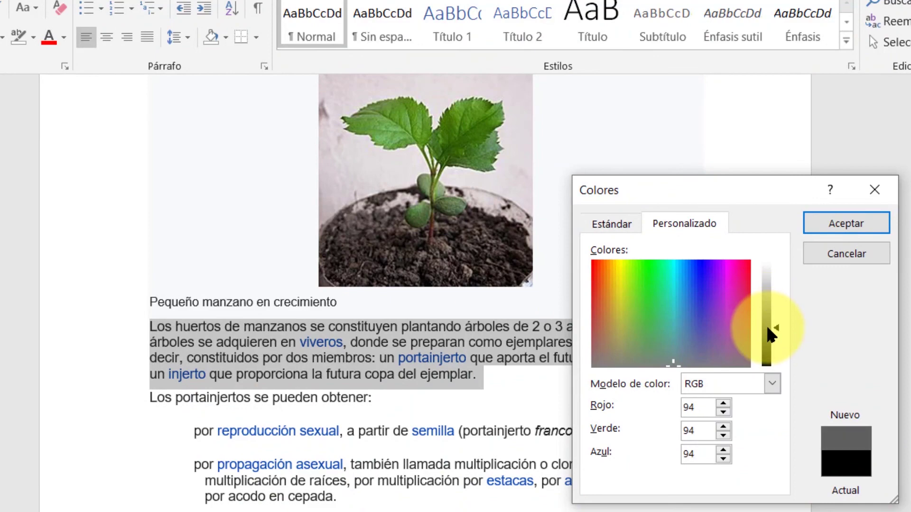